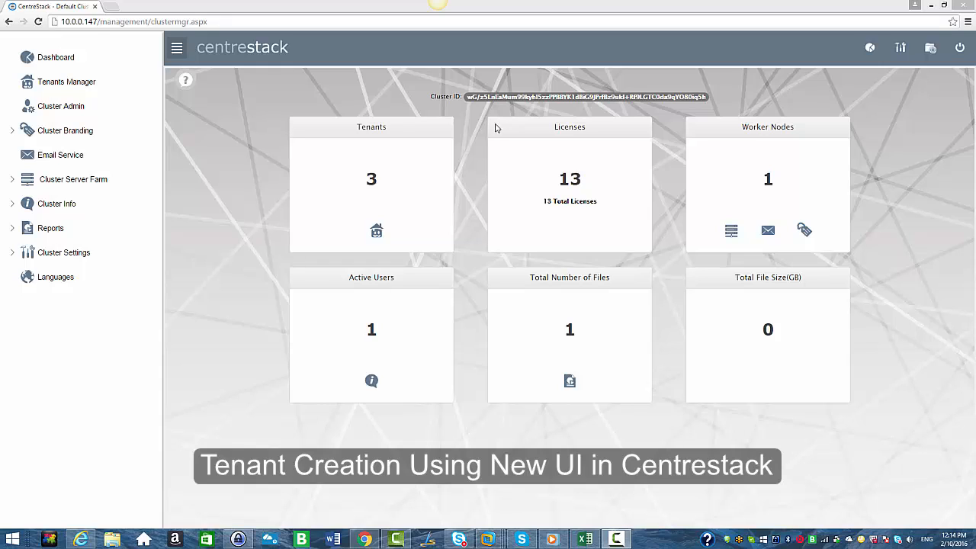
# Open the tenants list, show it in icon view and start adding a new tenant.
pyautogui.click(50, 86)
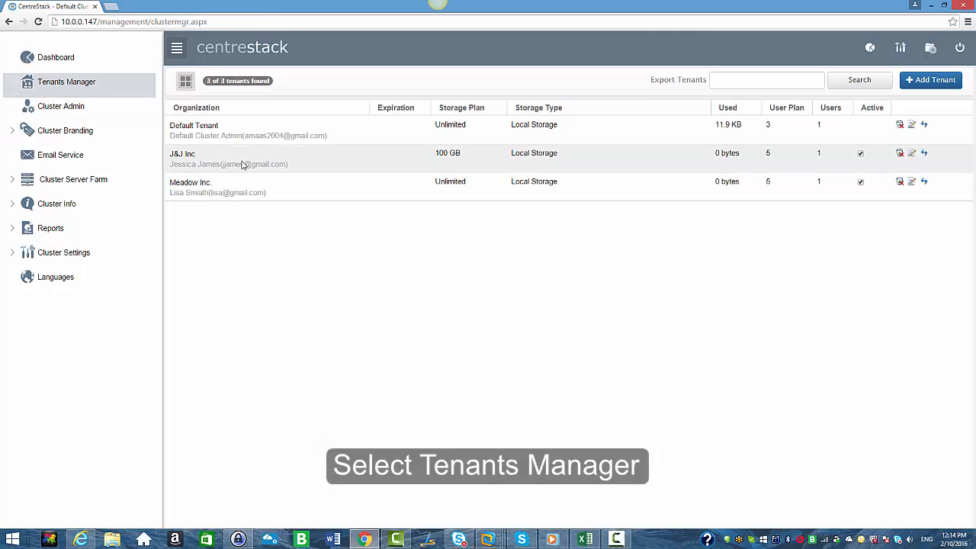
pyautogui.click(185, 82)
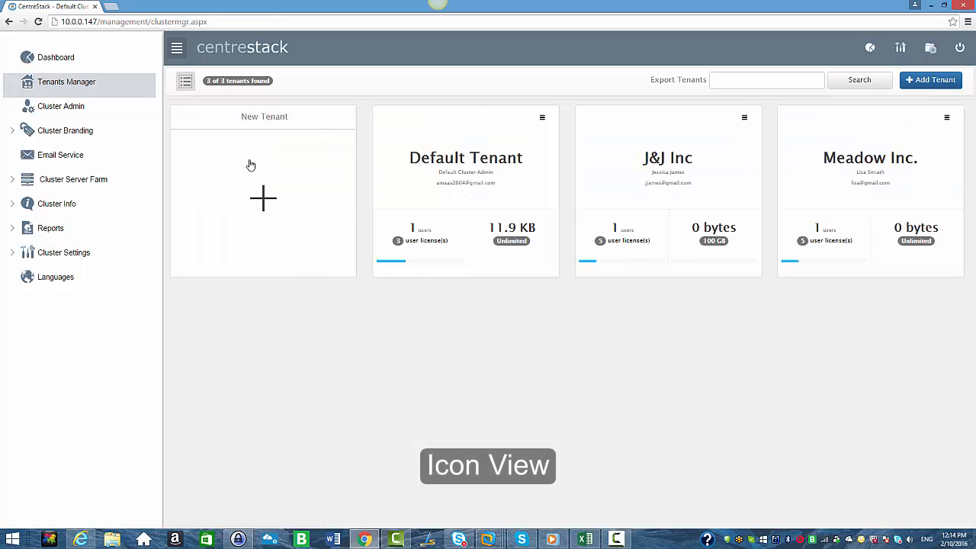
pyautogui.click(185, 82)
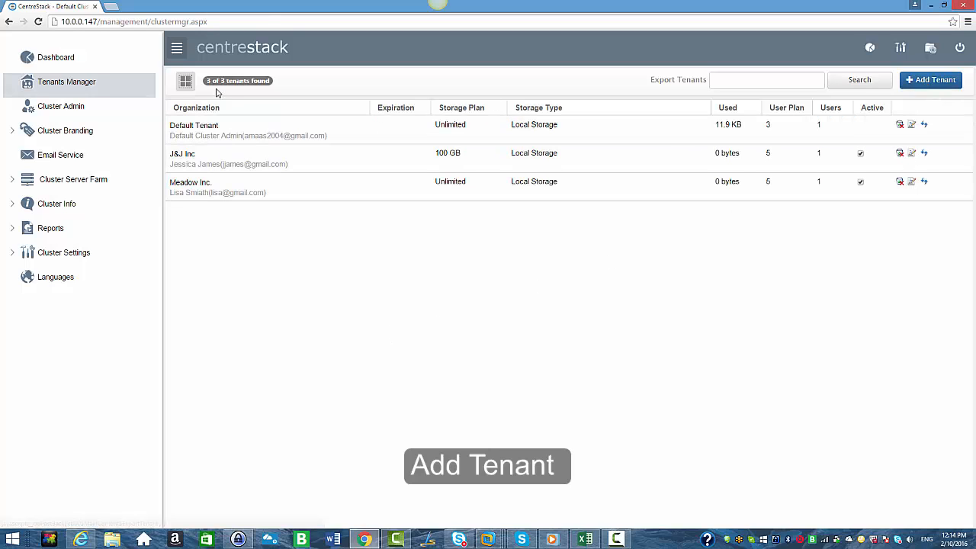
pyautogui.click(185, 81)
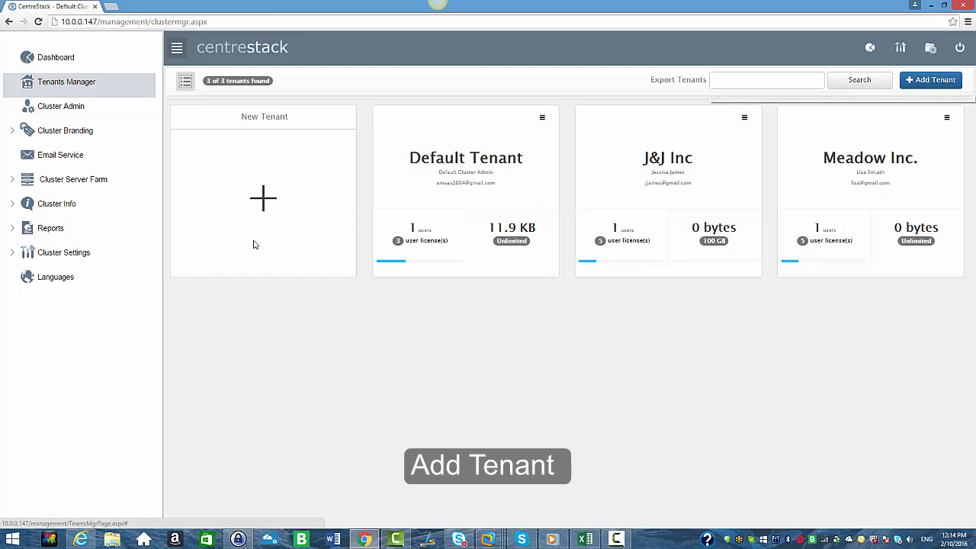
pyautogui.click(279, 216)
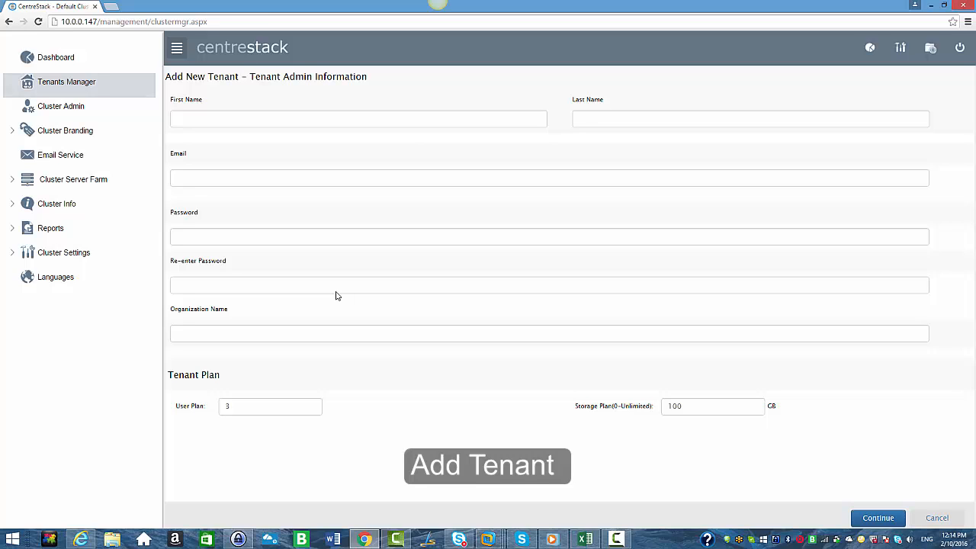
# Enter the tenant administrator's first name, last name and e-mail address.
pyautogui.click(280, 117)
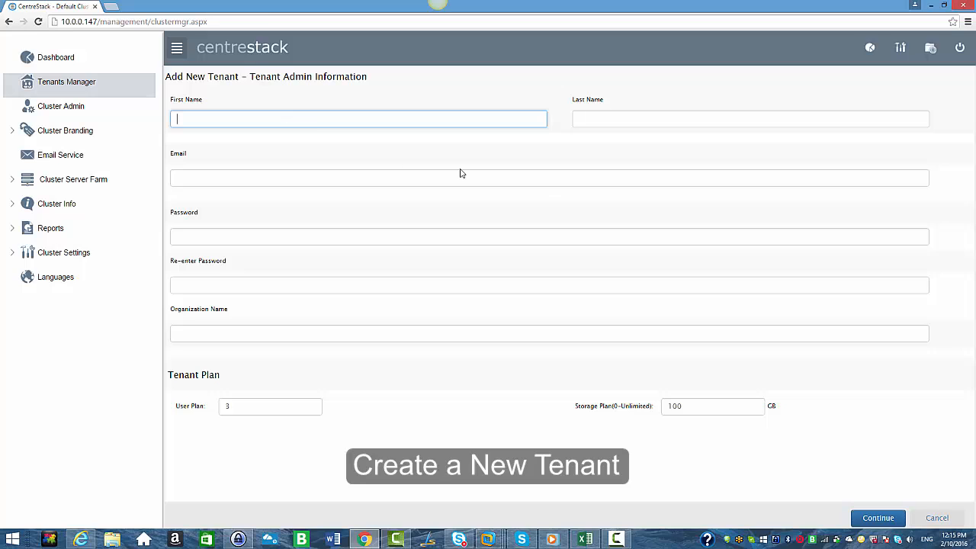
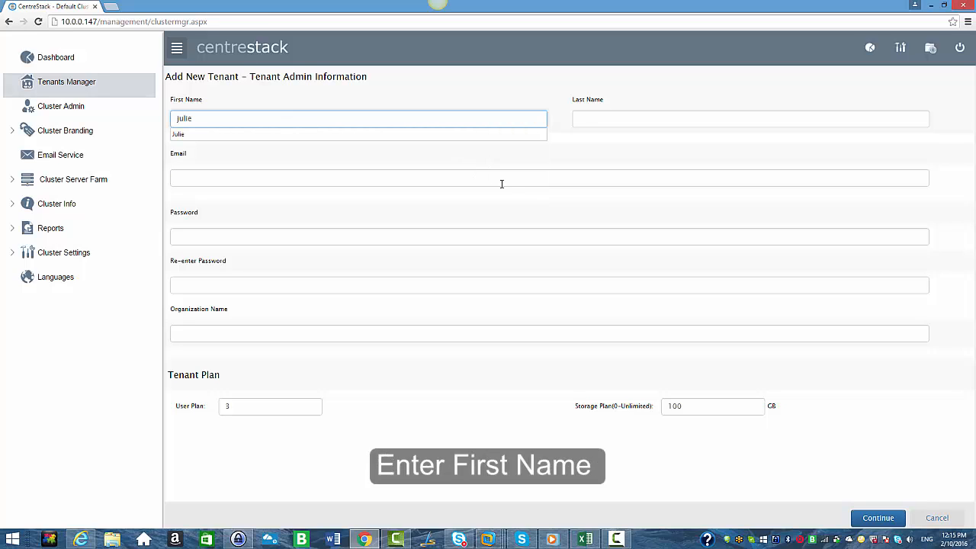
pyautogui.click(610, 118)
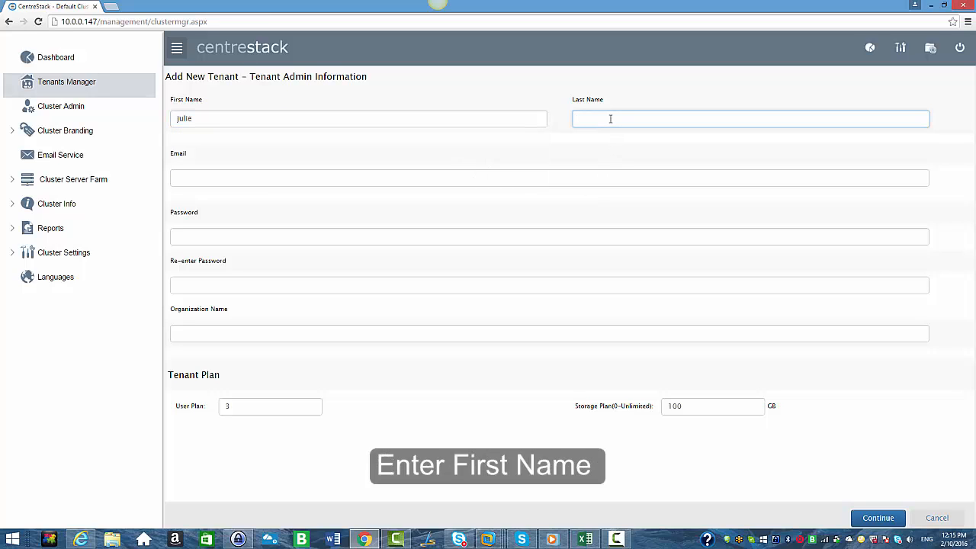
pyautogui.write('h')
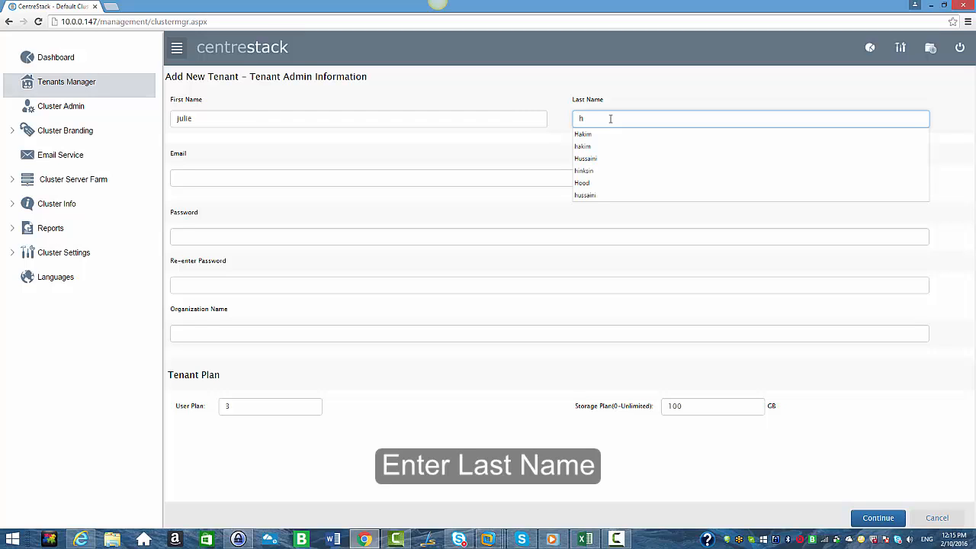
pyautogui.press('BackSpace')
pyautogui.click(370, 178)
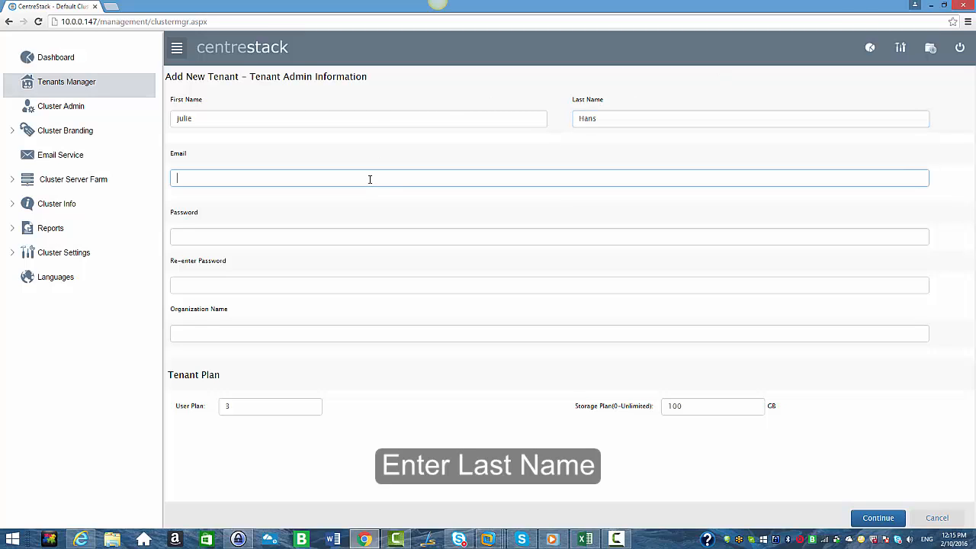
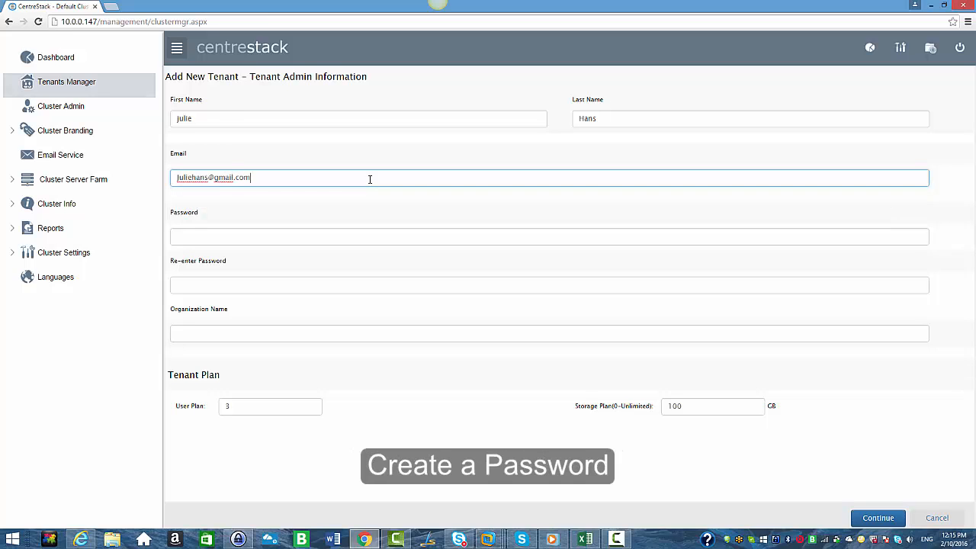
# Enter the tenant administrator's password and repeat it in the confirmation field.
pyautogui.click(270, 236)
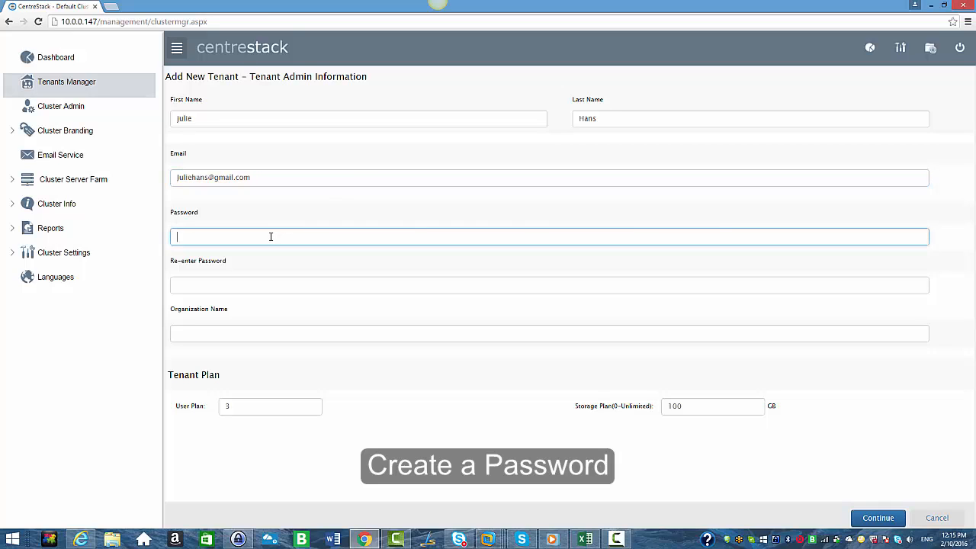
pyautogui.write('••••••••')
pyautogui.click(288, 284)
pyautogui.write('•')
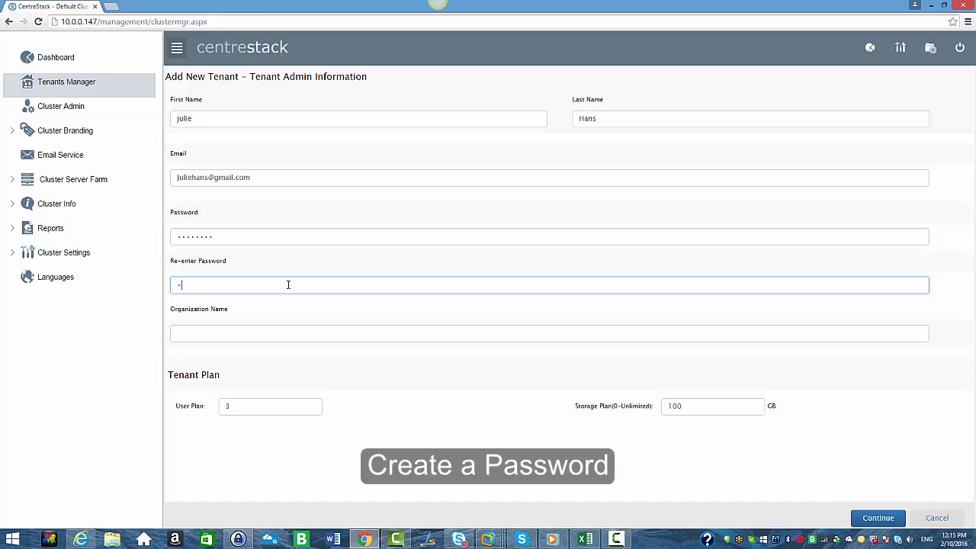
pyautogui.write('•••••••')
# Set the new tenant's organization name to Compart.Inc.
pyautogui.click(283, 337)
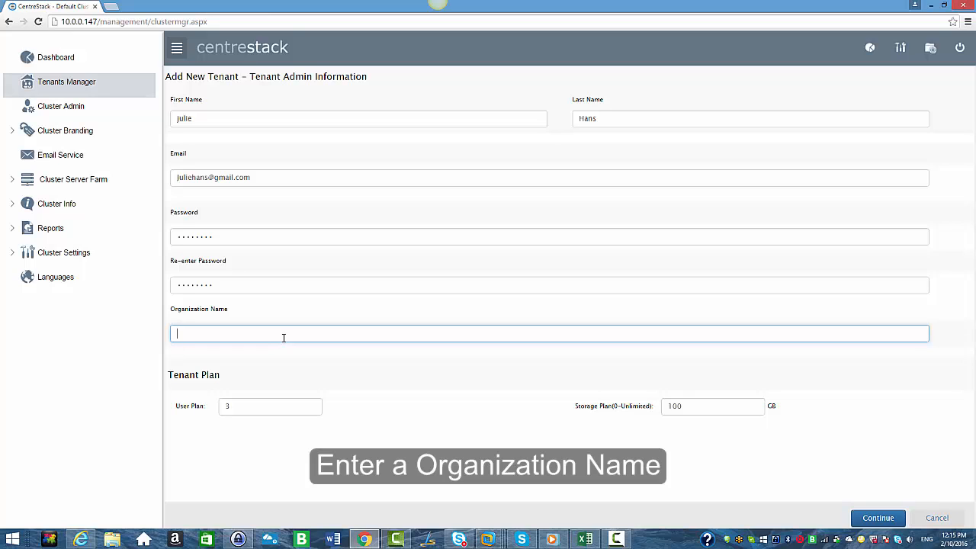
pyautogui.write('Compan')
pyautogui.write('t.Inc')
# Set the tenant's user plan to 10 and its storage plan to 0 GB (unlimited), and continue to the advanced settings.
pyautogui.click(267, 407)
pyautogui.press('BackSpace')
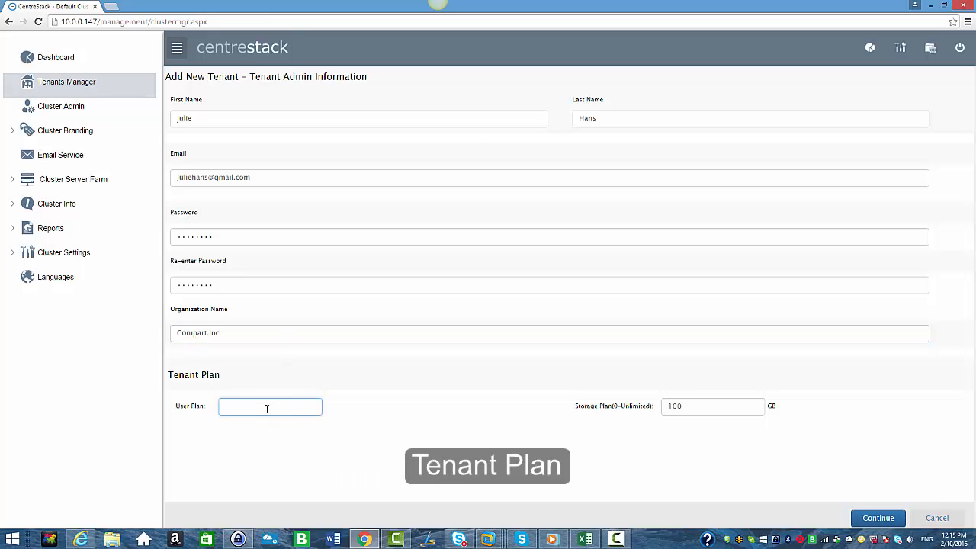
pyautogui.write('10')
pyautogui.click(268, 422)
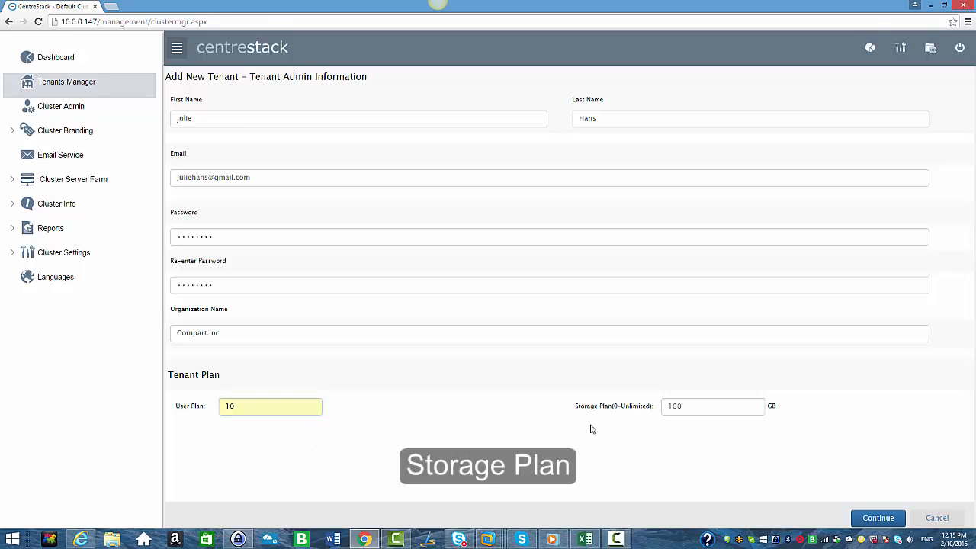
pyautogui.click(691, 406)
pyautogui.press('BackSpace')
pyautogui.press('BackSpace')
pyautogui.press('BackSpace')
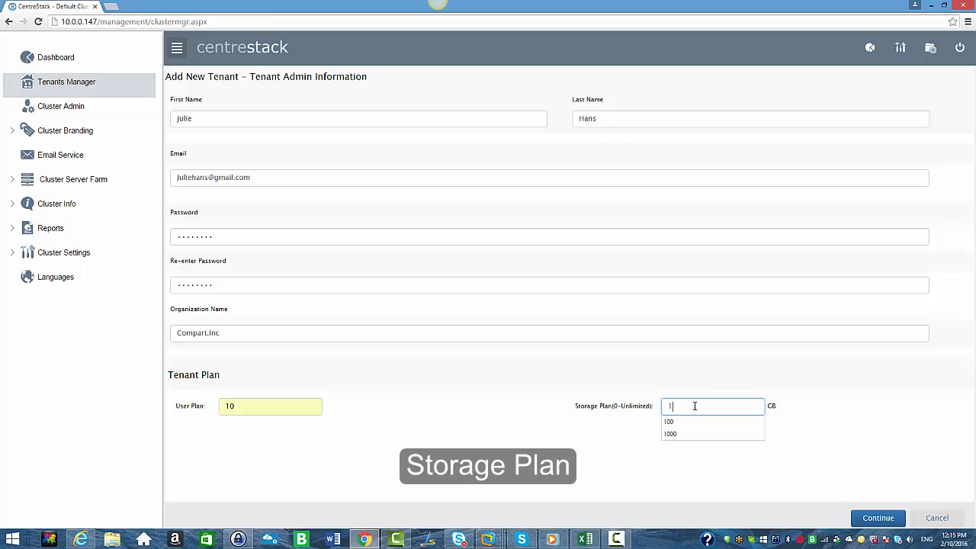
pyautogui.write('0')
pyautogui.click(878, 519)
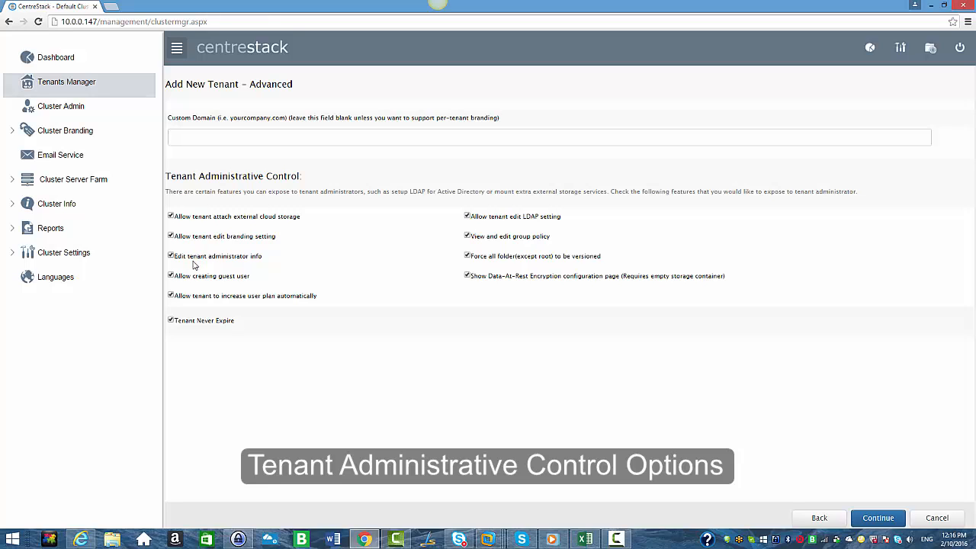
# Switch Tenant Never Expire off and back on, and continue to the tenant storage settings.
pyautogui.click(171, 321)
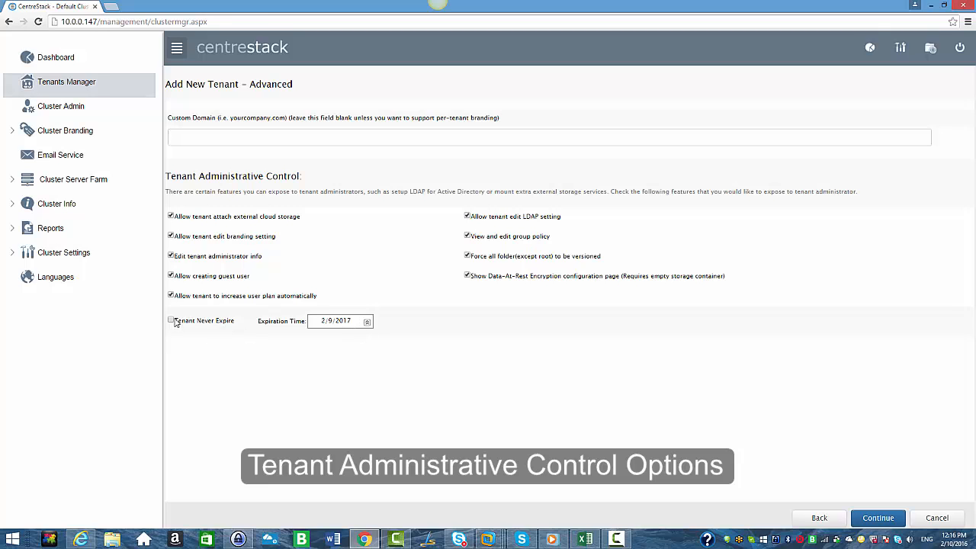
pyautogui.click(170, 321)
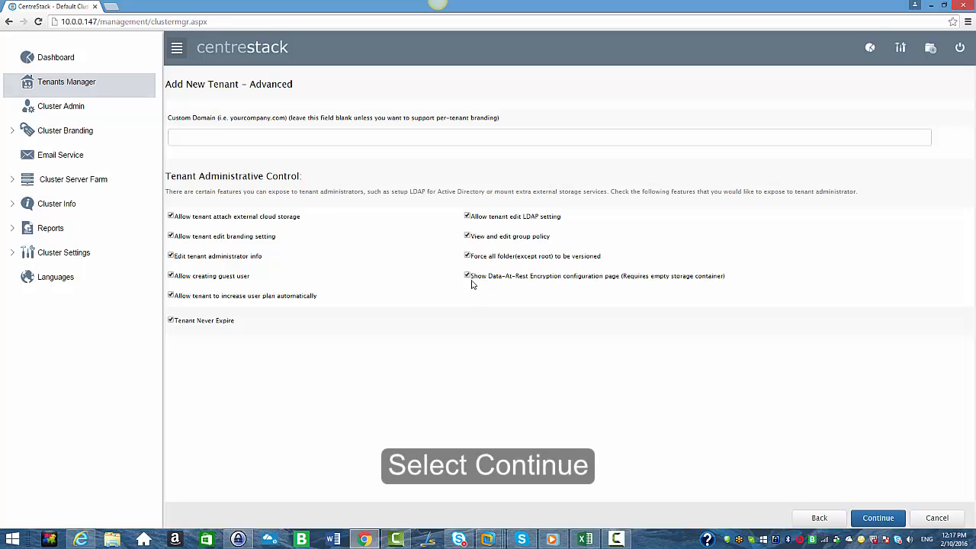
pyautogui.click(873, 519)
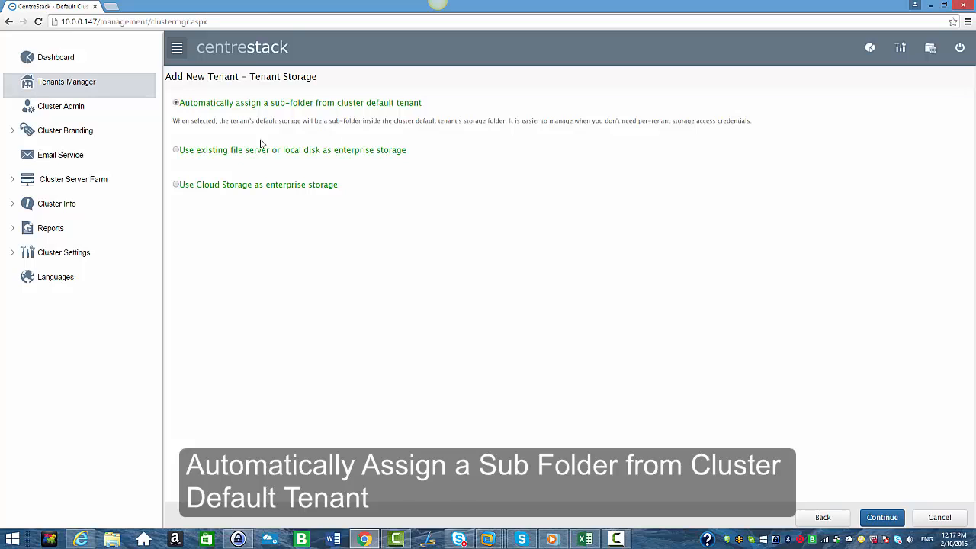
# Try the existing file server and cloud storage options, and view the available cloud storage providers.
pyautogui.click(176, 151)
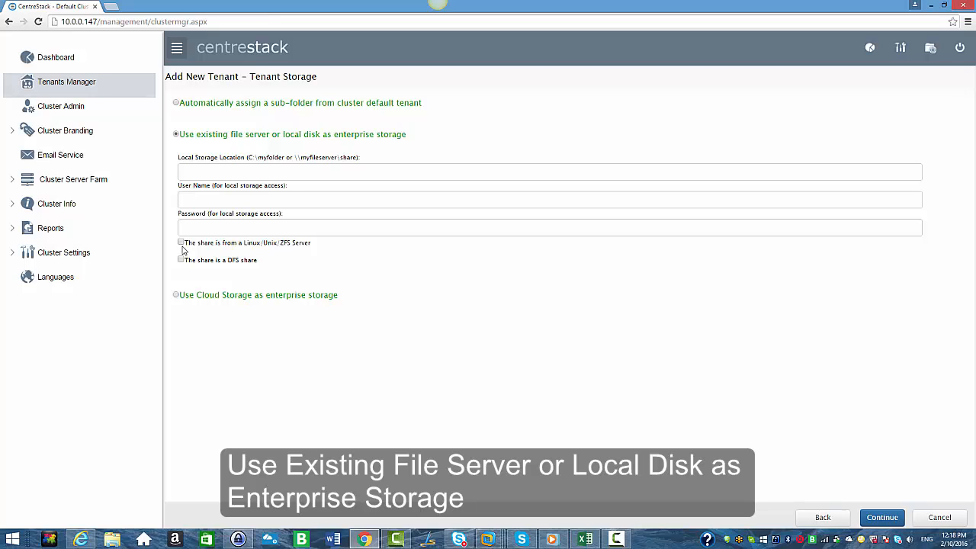
pyautogui.click(176, 296)
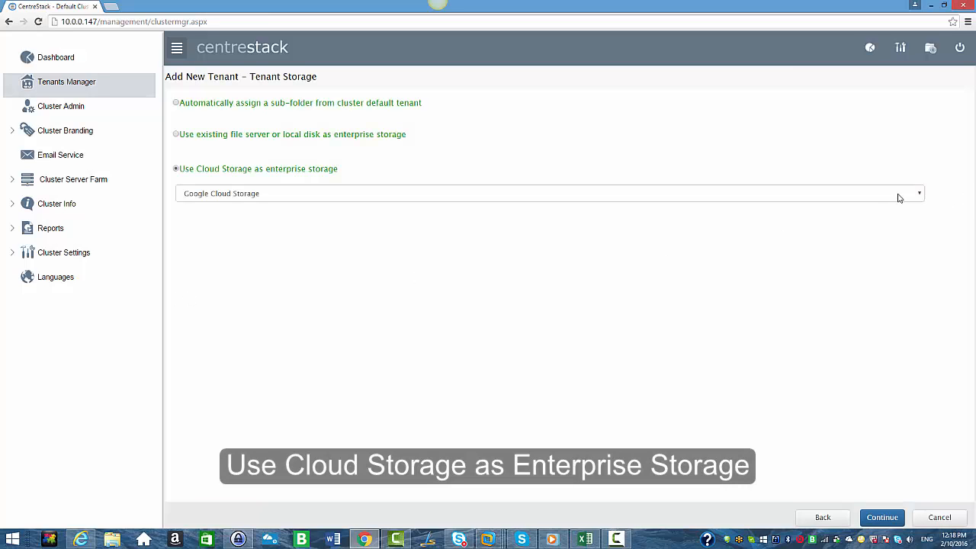
pyautogui.click(918, 196)
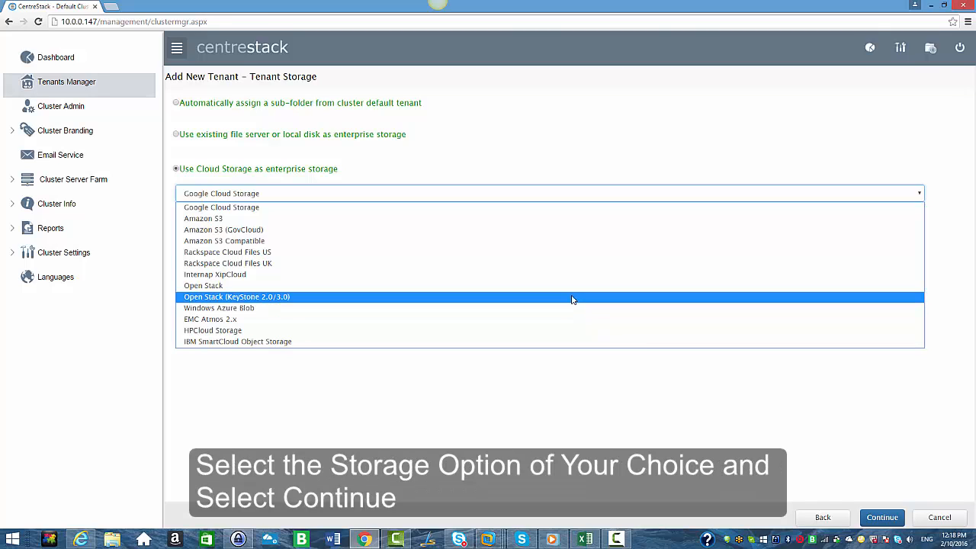
pyautogui.click(170, 102)
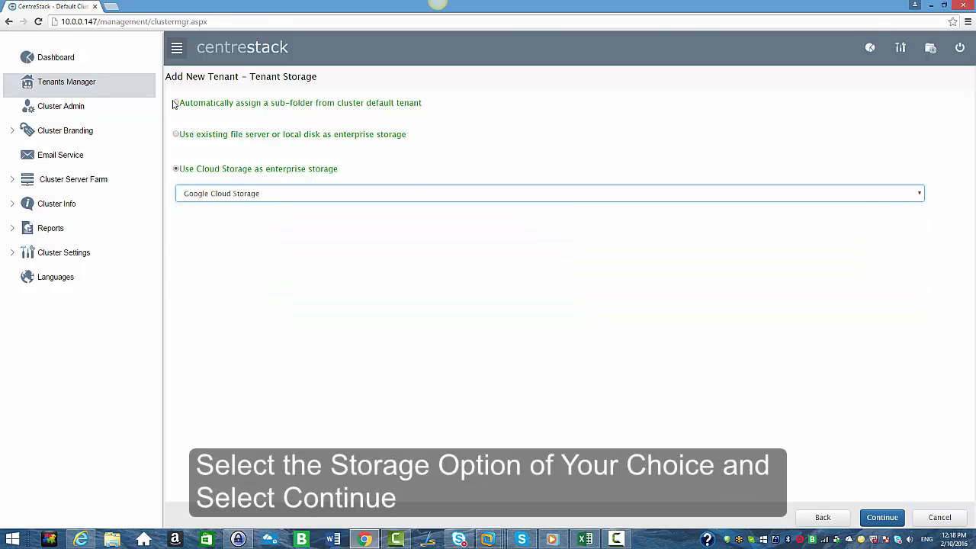
# Choose to automatically assign a sub-folder from the cluster default tenant as storage, and create the tenant.
pyautogui.click(175, 103)
pyautogui.click(176, 103)
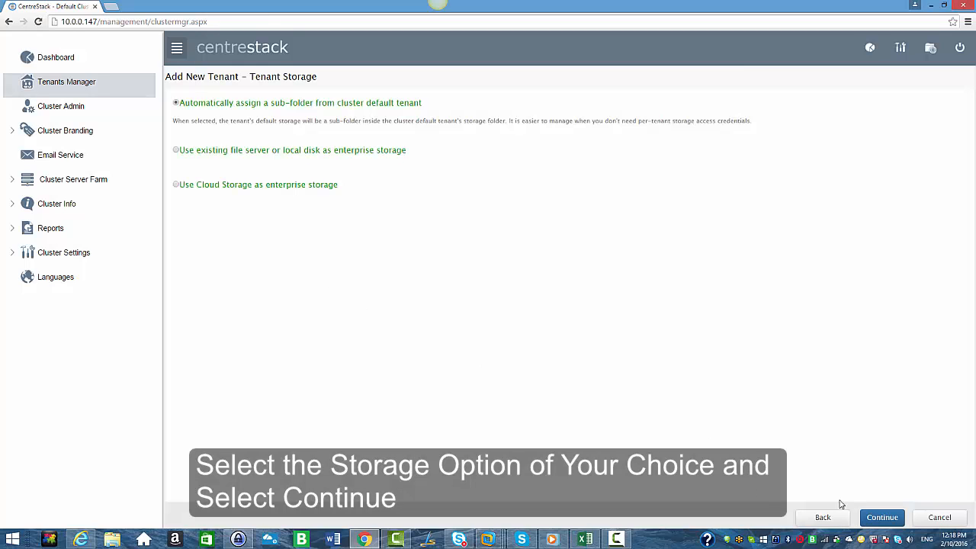
pyautogui.click(882, 516)
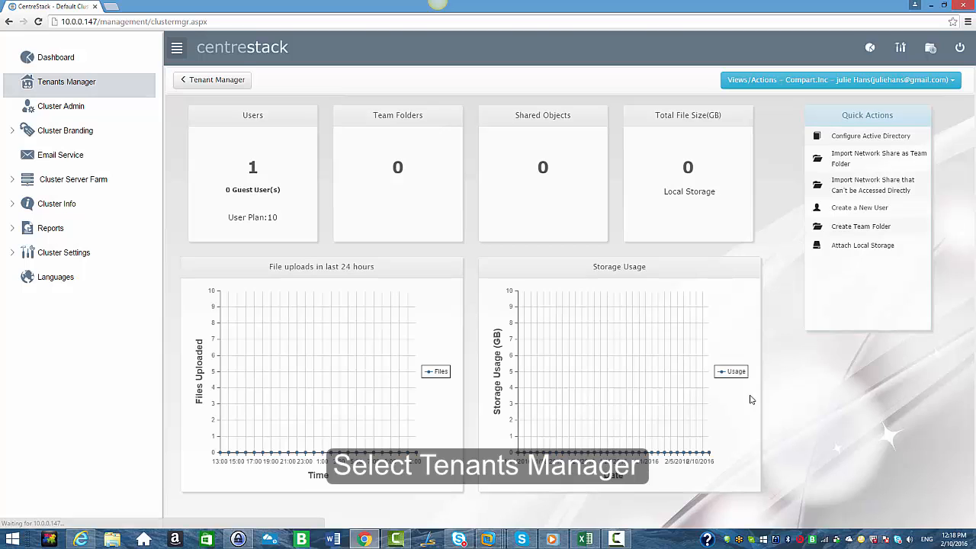
# Return to the tenants list and view the new tenant in icon view and list view.
pyautogui.click(47, 85)
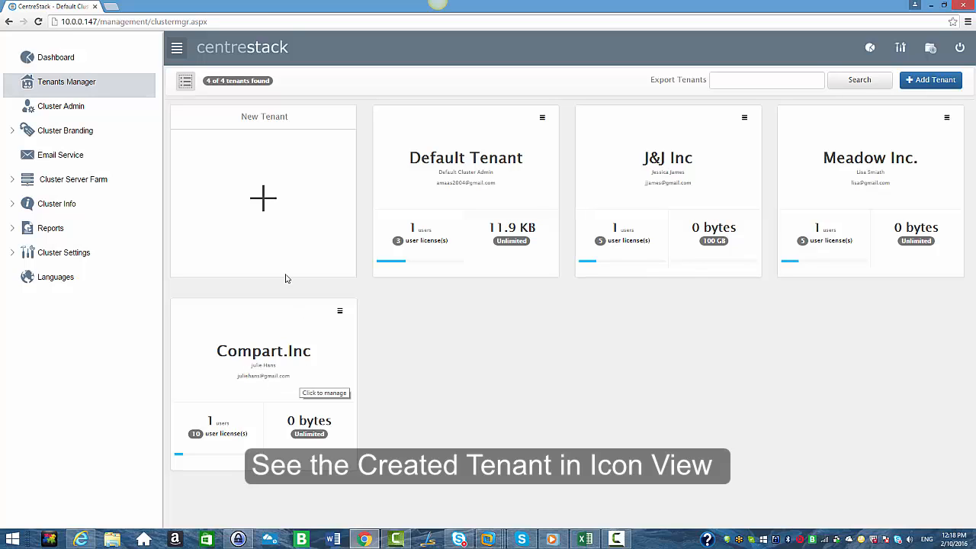
pyautogui.click(186, 81)
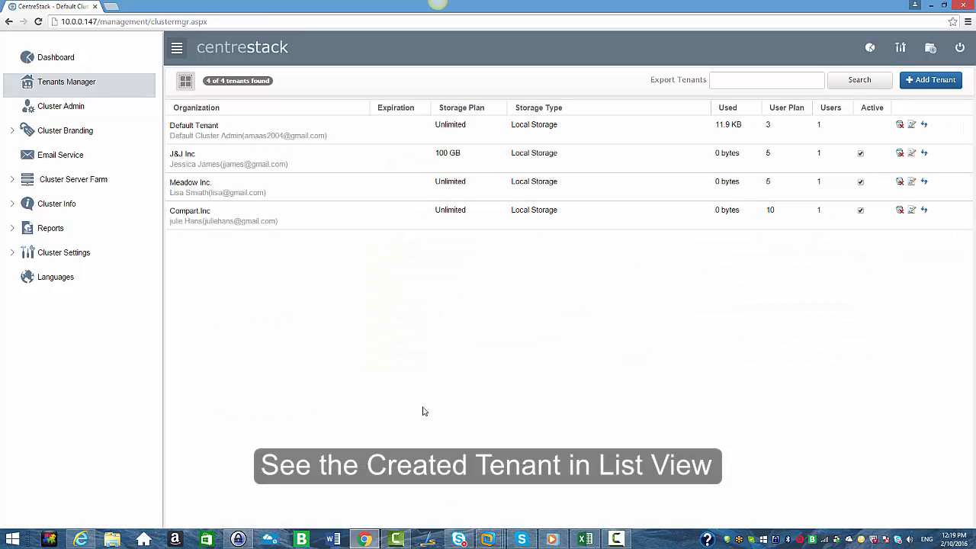